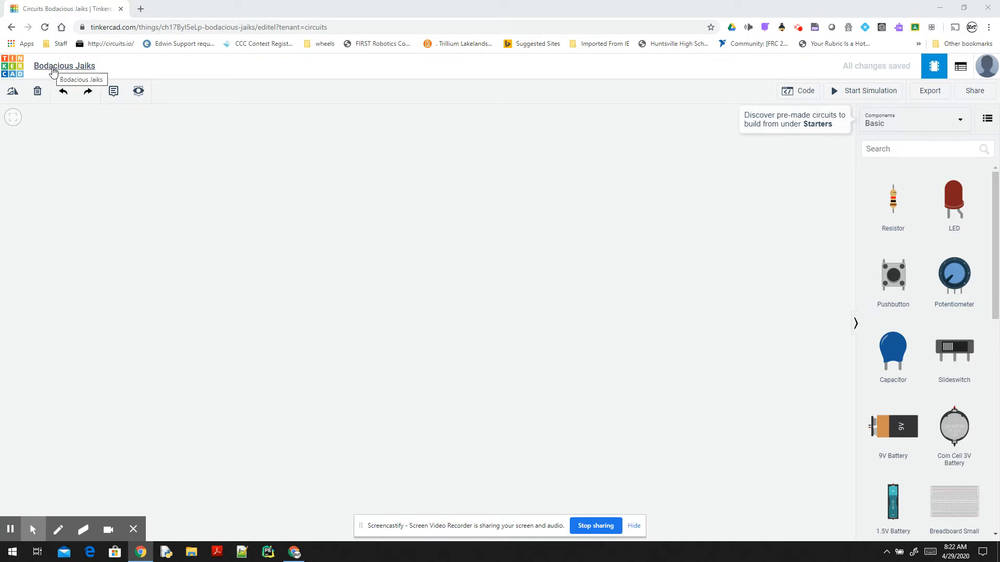
Rename the circuit design to 123456Blink
{"action": "left_click", "coordinate": [62, 70]}
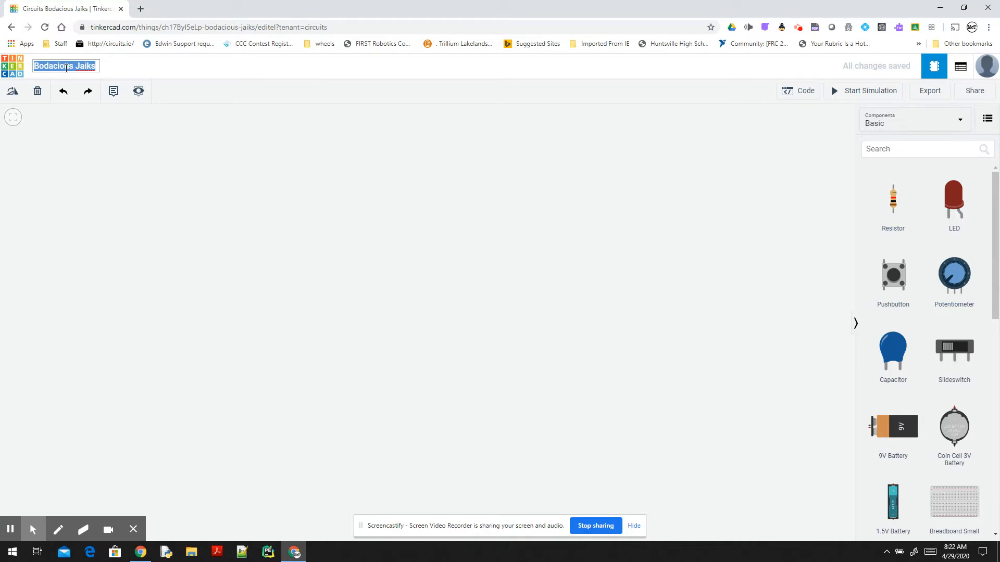
{"action": "key", "text": "Right"}
{"action": "key", "text": "ctrl+a"}
{"action": "key", "text": "Right"}
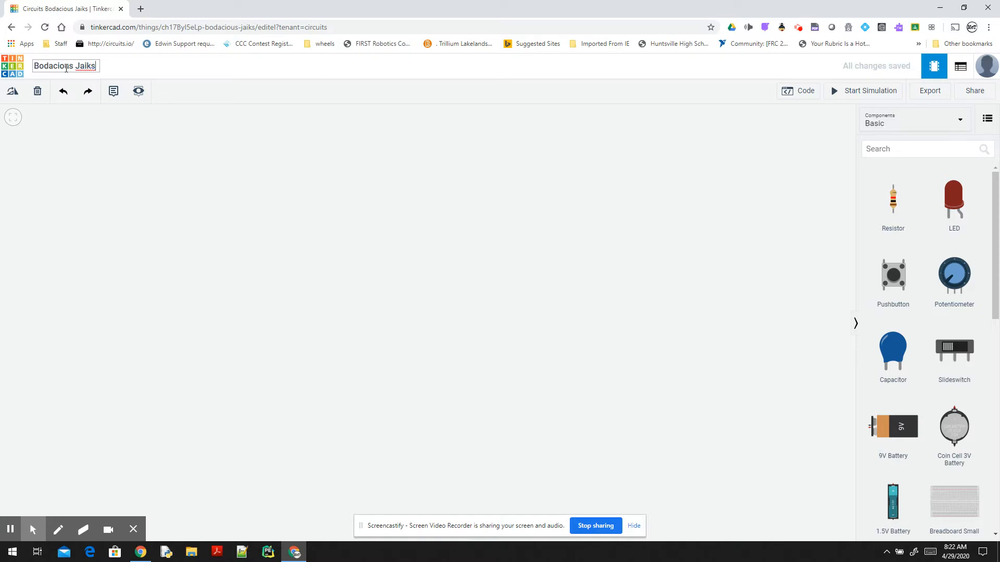
{"action": "key", "text": "shift+Left"}
{"action": "key", "text": "shift+Left"}
{"action": "key", "text": "shift+Left"}
{"action": "key", "text": "shift+Left"}
{"action": "key", "text": "shift+Left"}
{"action": "key", "text": "shift+Left"}
{"action": "key", "text": "shift+Left"}
{"action": "key", "text": "shift+Left"}
{"action": "key", "text": "shift+Left"}
{"action": "key", "text": "shift+Left"}
{"action": "key", "text": "shift+Left"}
{"action": "key", "text": "shift+Left"}
{"action": "key", "text": "shift+Left"}
{"action": "key", "text": "shift+Left"}
{"action": "key", "text": "shift+Left"}
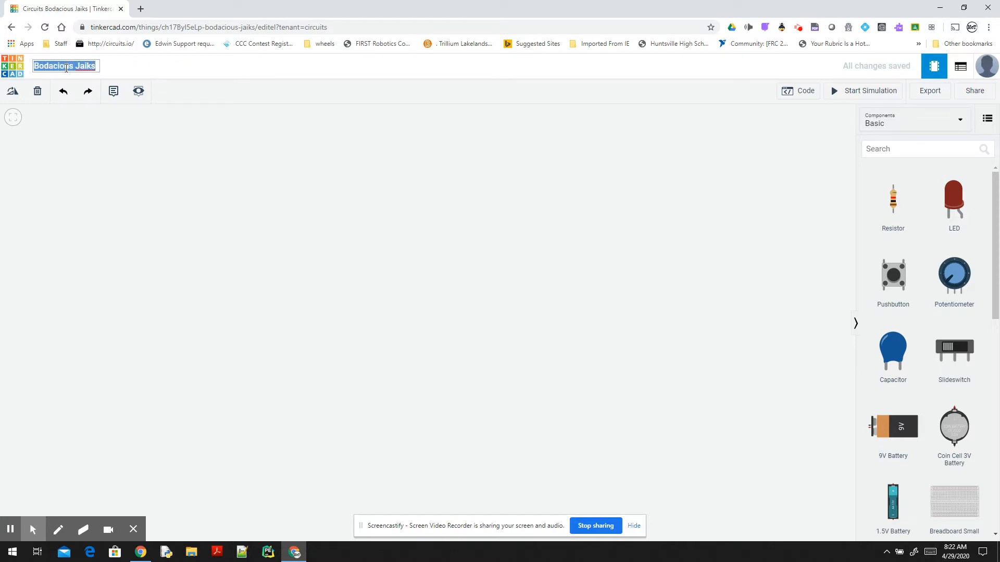
{"action": "type", "text": "123456"}
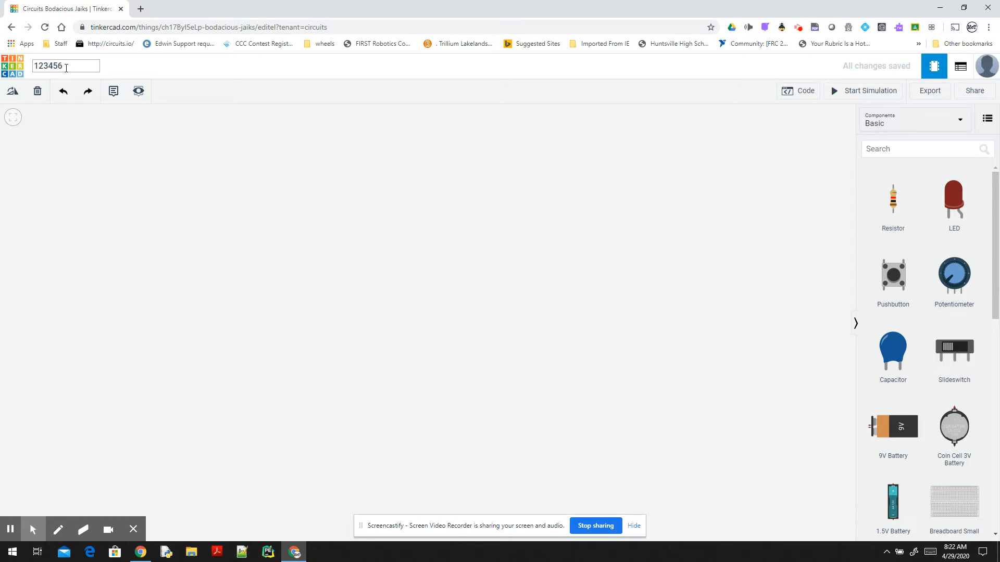
{"action": "type", "text": "Blink"}
{"action": "key", "text": "Return"}
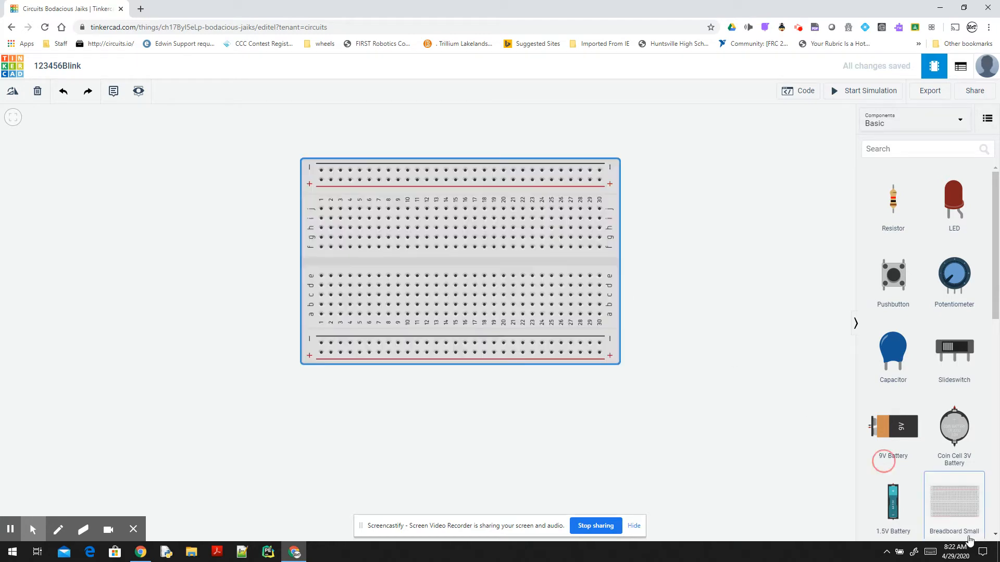
Add an Arduino Uno R3 to the workspace, over the lower part of the breadboard
{"action": "scroll", "coordinate": [992, 312], "scroll_direction": "down", "scroll_amount": 5}
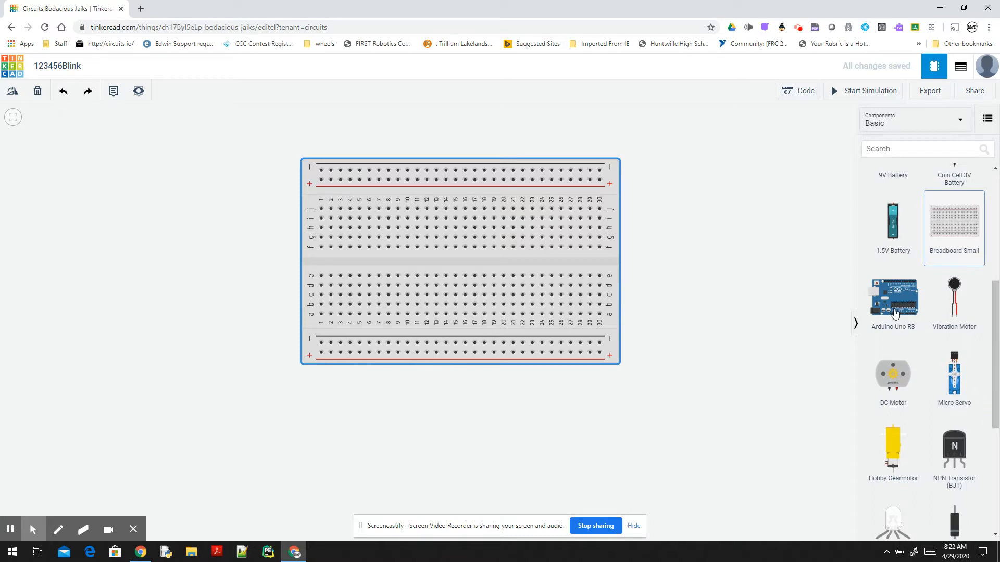
{"action": "left_click", "coordinate": [895, 314]}
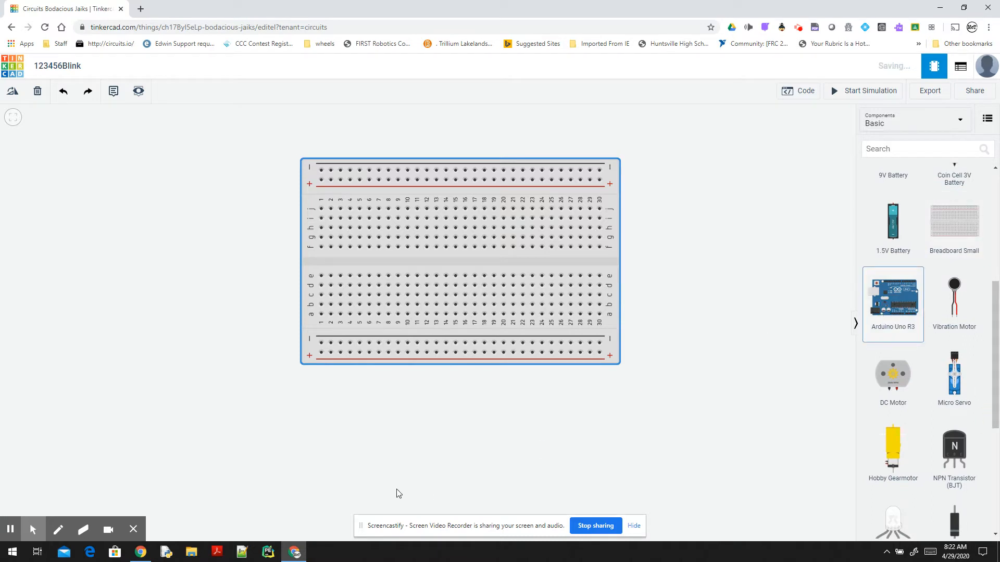
{"action": "left_click", "coordinate": [416, 460]}
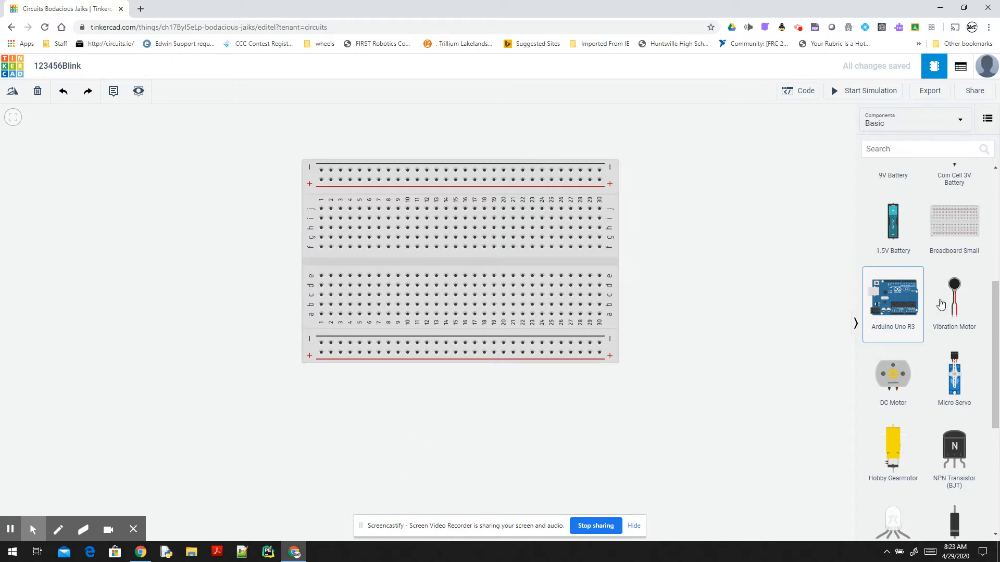
{"action": "scroll", "coordinate": [681, 373], "scroll_direction": "down", "scroll_amount": 1}
{"action": "scroll", "coordinate": [682, 372], "scroll_direction": "up", "scroll_amount": 1}
{"action": "scroll", "coordinate": [682, 373], "scroll_direction": "down", "scroll_amount": 1}
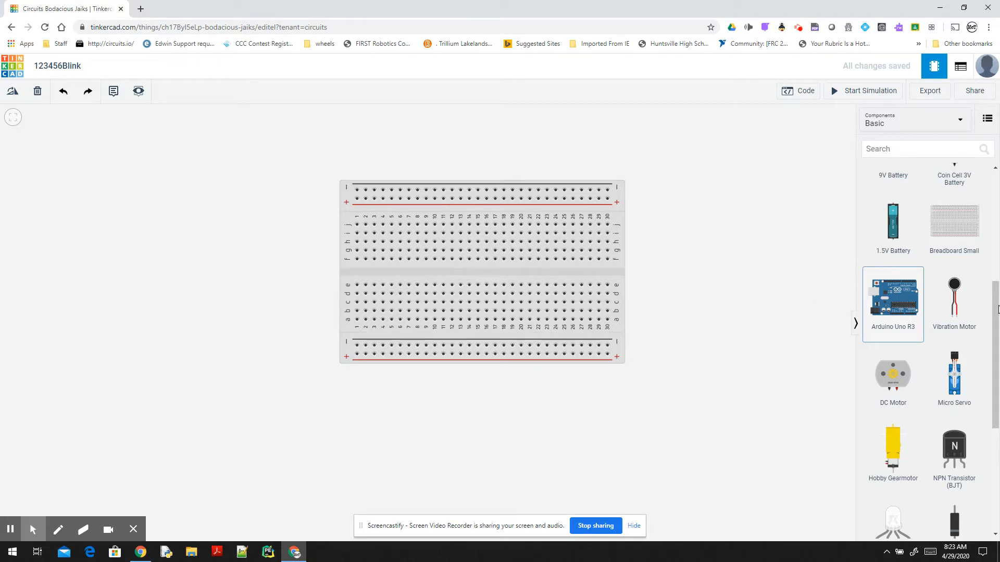
{"action": "left_click", "coordinate": [508, 410]}
Add a red LED and a resistor to the empty workspace to the right of the breadboard
{"action": "left_click_drag", "start_coordinate": [995, 415], "coordinate": [998, 306]}
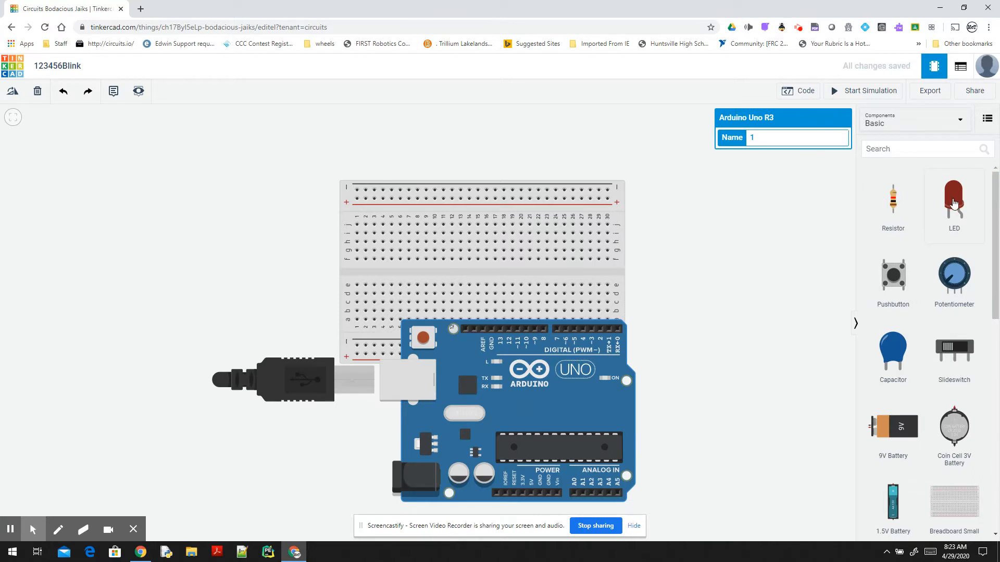
{"action": "left_click_drag", "start_coordinate": [954, 204], "coordinate": [654, 212]}
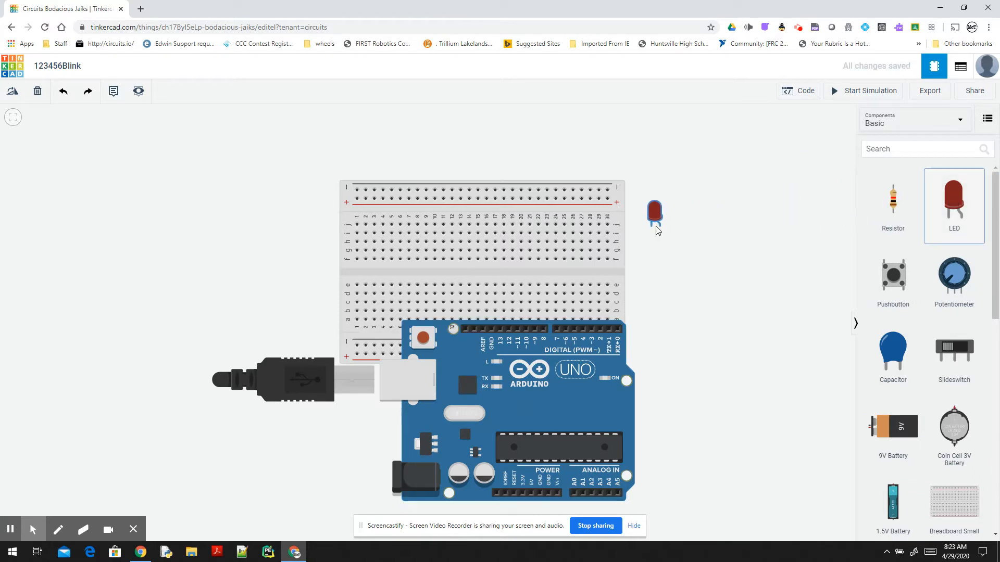
{"action": "left_click_drag", "start_coordinate": [894, 210], "coordinate": [740, 224]}
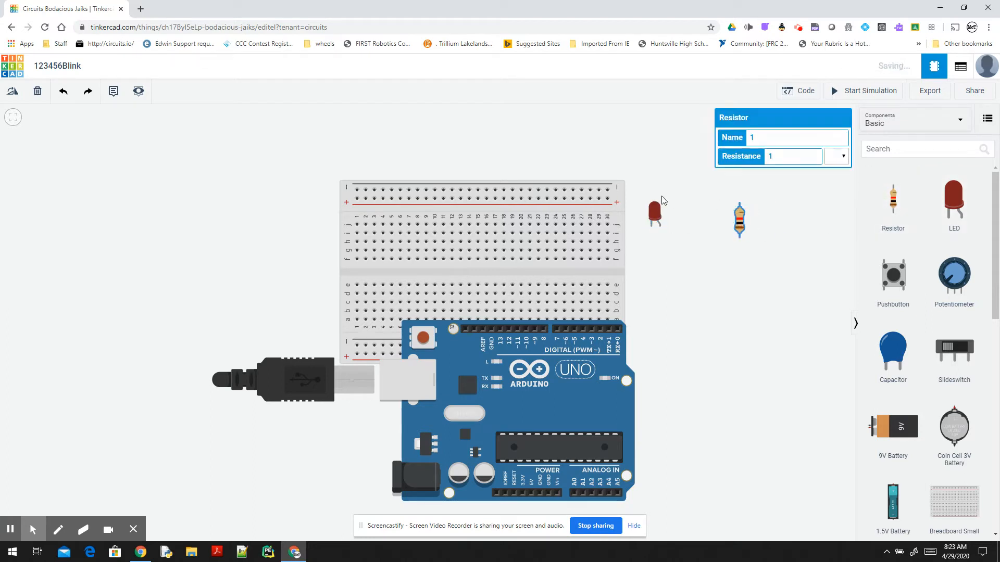
{"action": "scroll", "coordinate": [658, 279], "scroll_direction": "down", "scroll_amount": 1}
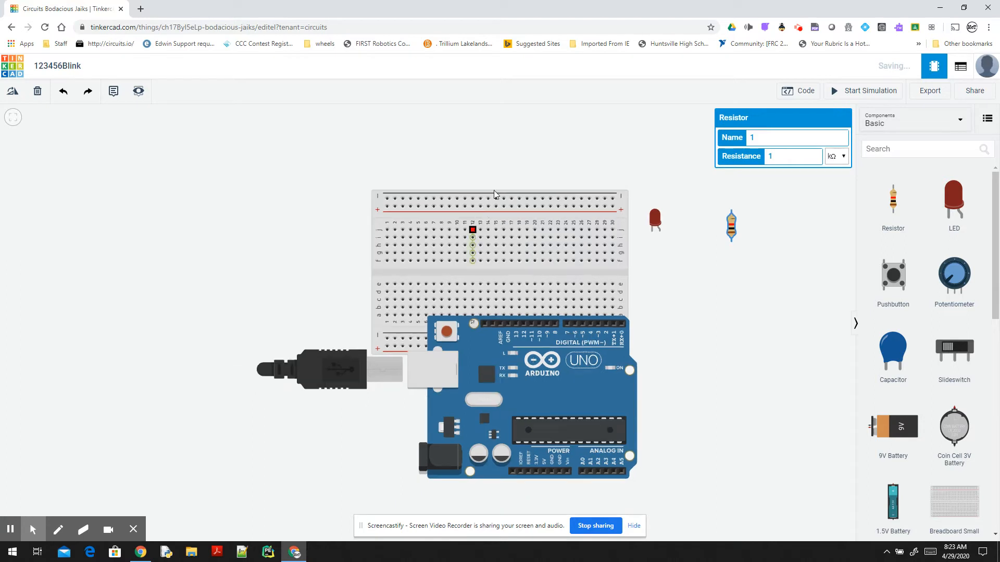
{"action": "left_click", "coordinate": [650, 280]}
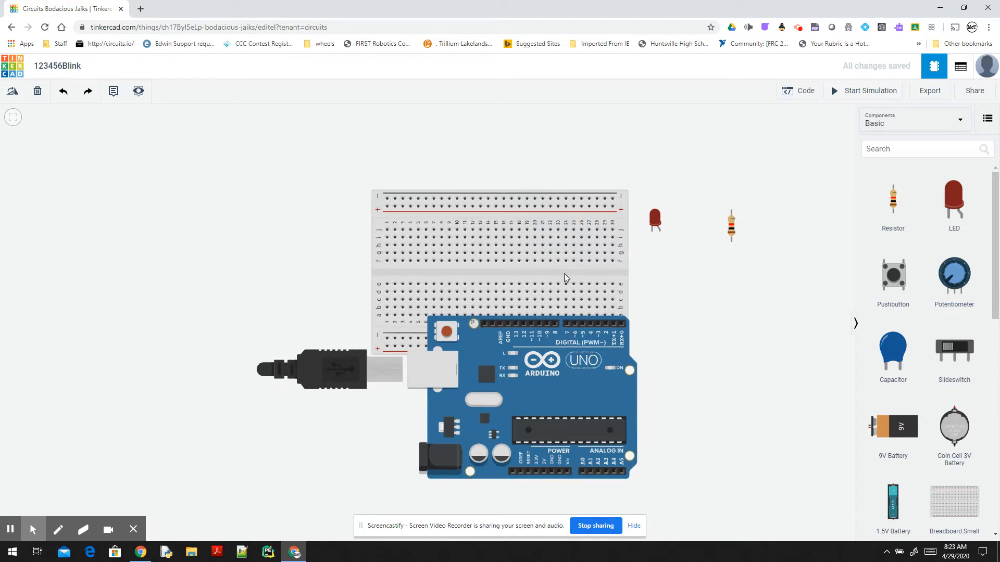
Separate the boards by moving the breadboard up above the Arduino and shifting the Arduino to the left
{"action": "left_click_drag", "start_coordinate": [564, 273], "coordinate": [563, 211]}
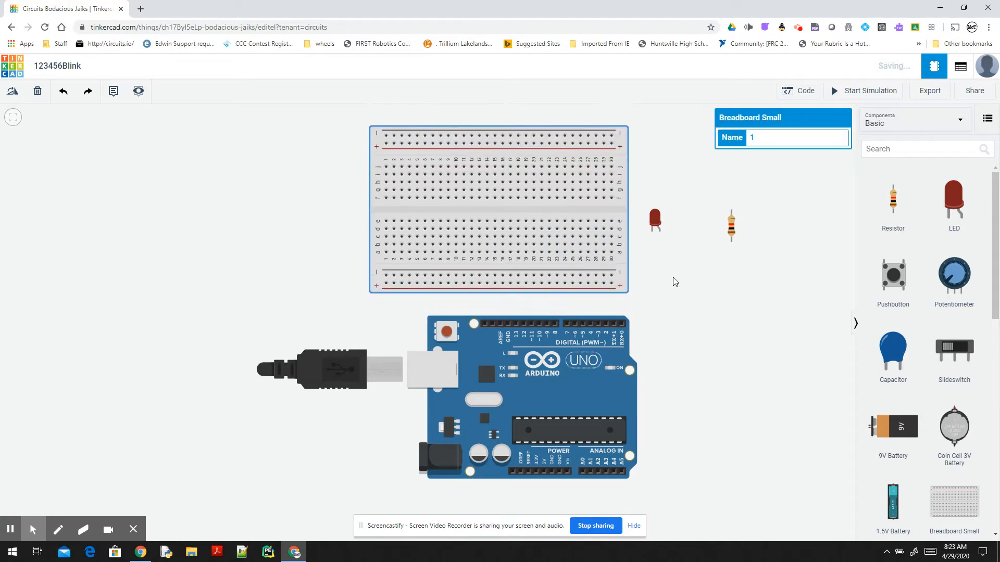
{"action": "left_click", "coordinate": [673, 278]}
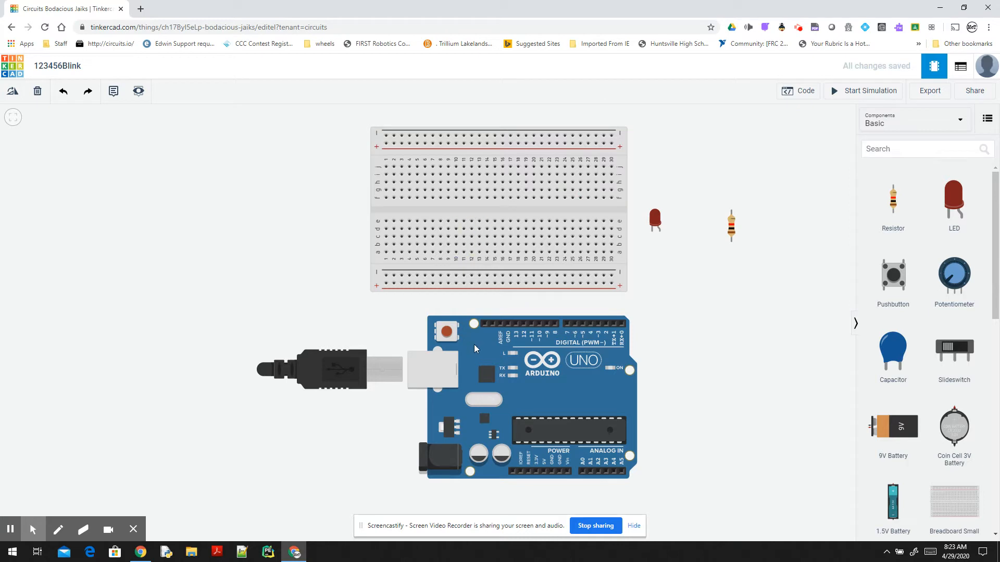
{"action": "left_click_drag", "start_coordinate": [421, 343], "coordinate": [366, 340]}
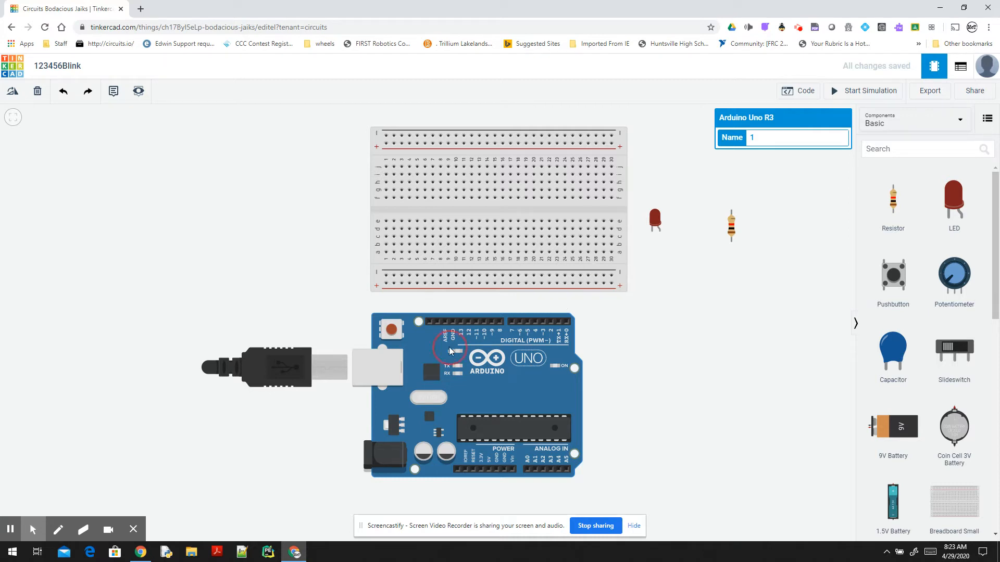
{"action": "left_click_drag", "start_coordinate": [452, 352], "coordinate": [399, 351]}
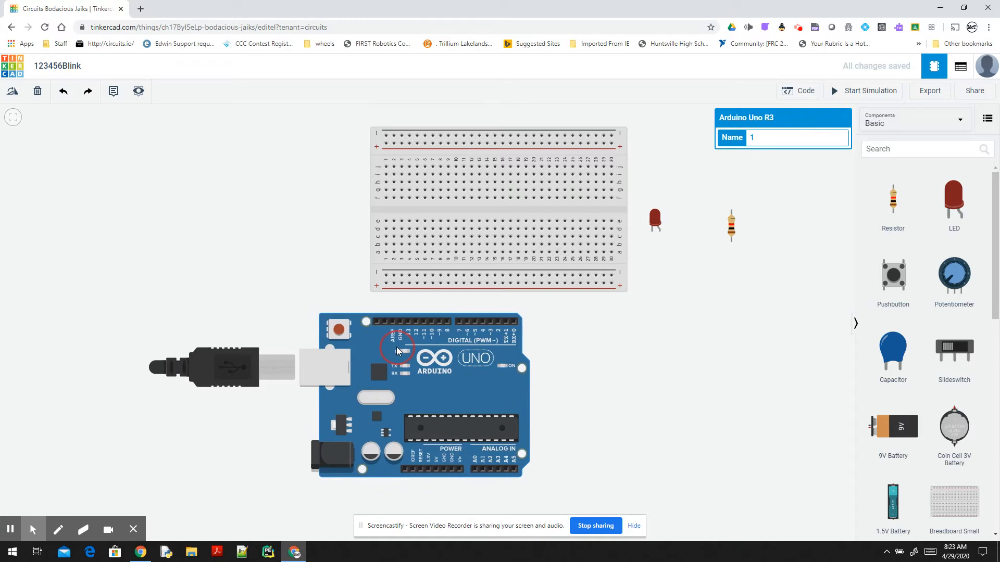
Wire the Arduino's upper GND pin to the first hole of the breadboard's lower negative rail and colour the wire black
{"action": "left_click", "coordinate": [401, 322]}
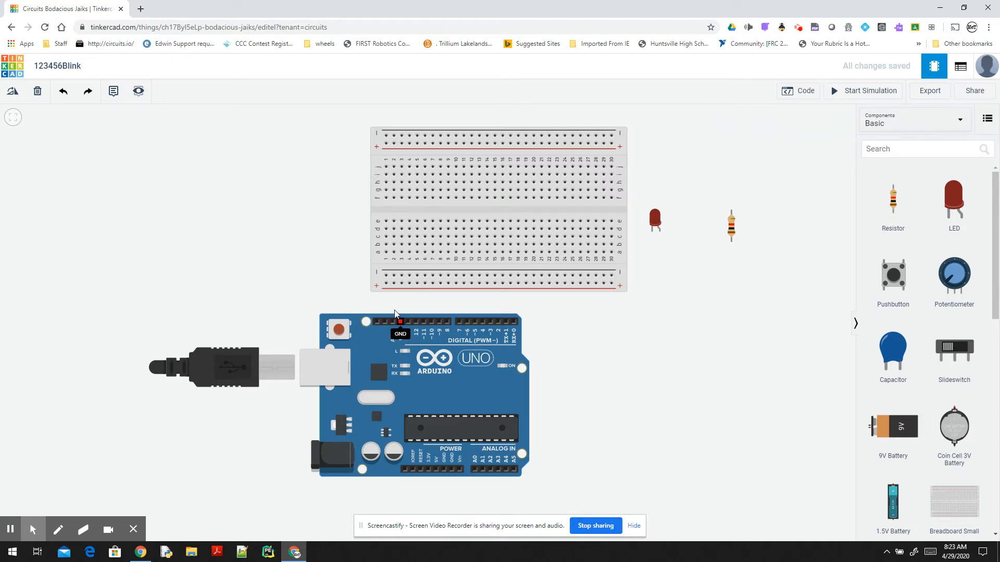
{"action": "left_click", "coordinate": [386, 275]}
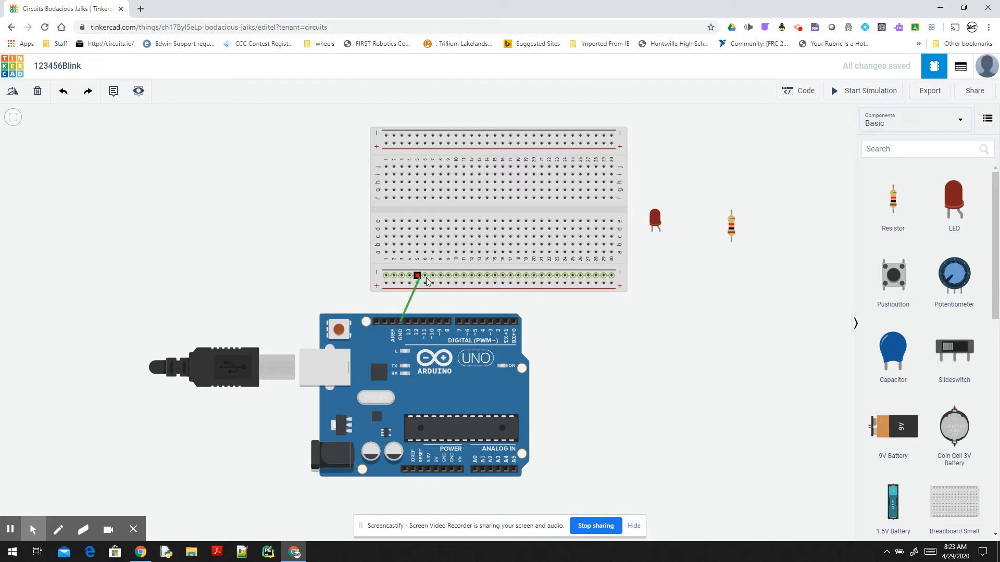
{"action": "left_click", "coordinate": [387, 275]}
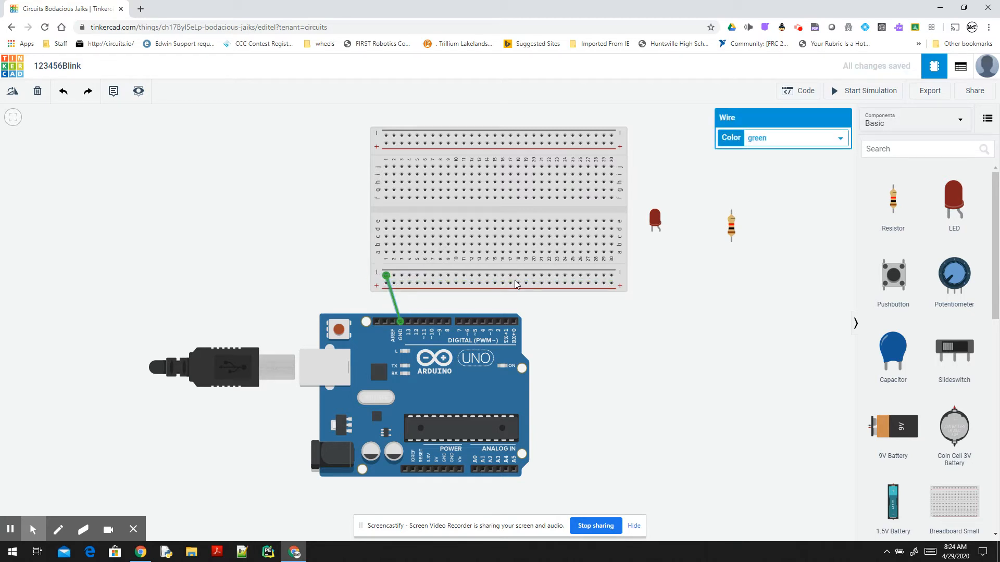
{"action": "left_click", "coordinate": [805, 138]}
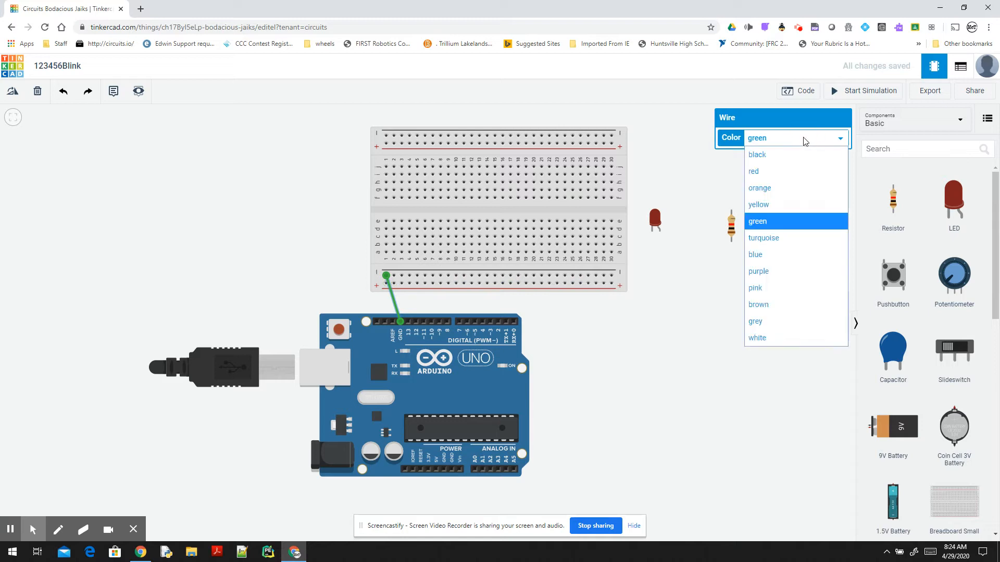
{"action": "left_click", "coordinate": [770, 156]}
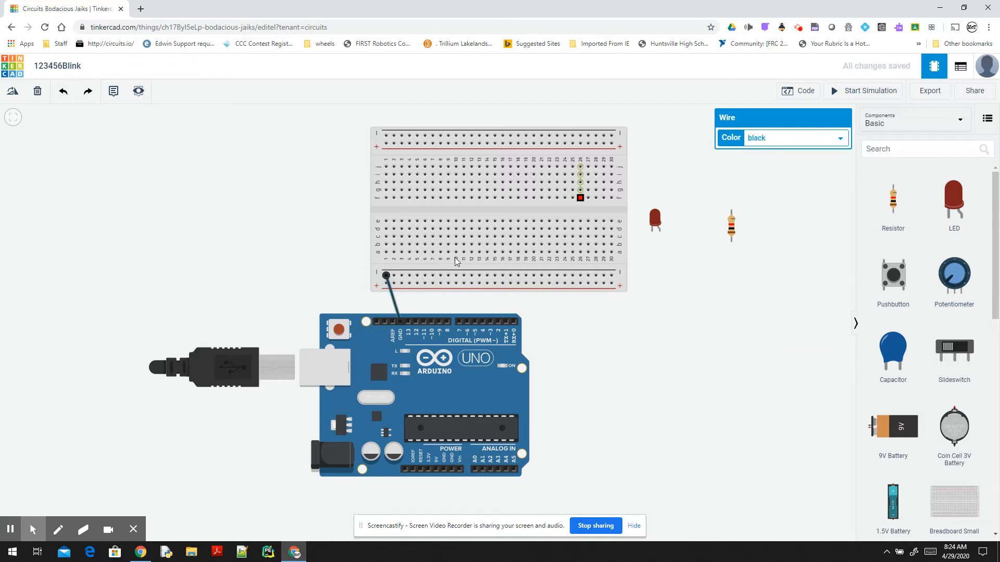
Add bend points to the black ground wire and route it around the breadboard's lower left corner
{"action": "double_click", "coordinate": [394, 303]}
{"action": "mouse_move", "coordinate": [394, 302]}
{"action": "left_mouse_down"}
{"action": "mouse_move", "coordinate": [364, 309]}
{"action": "mouse_move", "coordinate": [342, 281]}
{"action": "mouse_move", "coordinate": [366, 298]}
{"action": "mouse_move", "coordinate": [347, 305]}
{"action": "mouse_move", "coordinate": [348, 274]}
{"action": "mouse_move", "coordinate": [346, 302]}
{"action": "mouse_move", "coordinate": [400, 306]}
{"action": "left_mouse_up"}
{"action": "double_click", "coordinate": [368, 298]}
{"action": "left_click", "coordinate": [372, 311]}
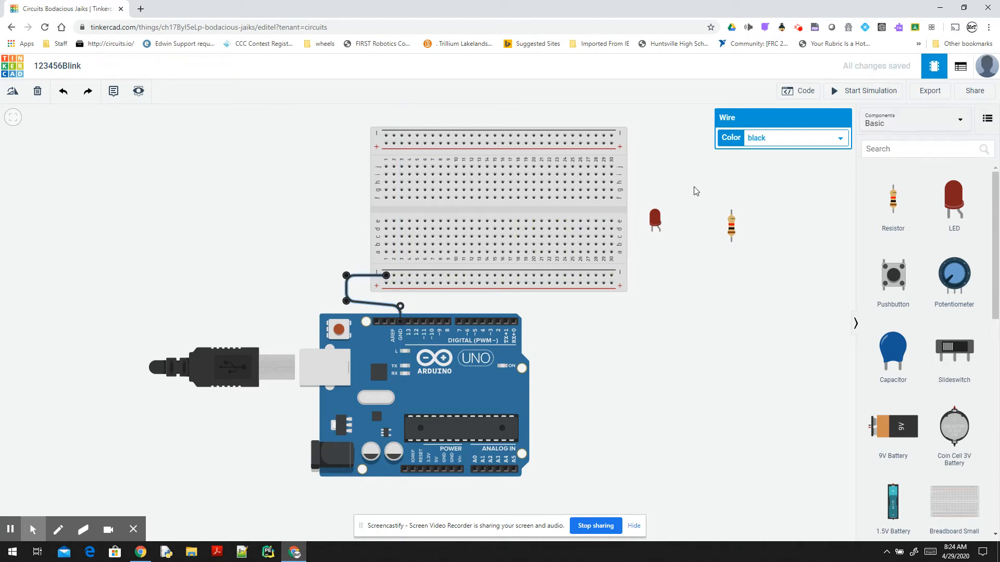
Place the LED with its cathode in e3 and anode in e4, and connect a3 straight down to the negative rail with a black wire
{"action": "left_click", "coordinate": [656, 219]}
{"action": "left_click_drag", "start_coordinate": [657, 220], "coordinate": [406, 209]}
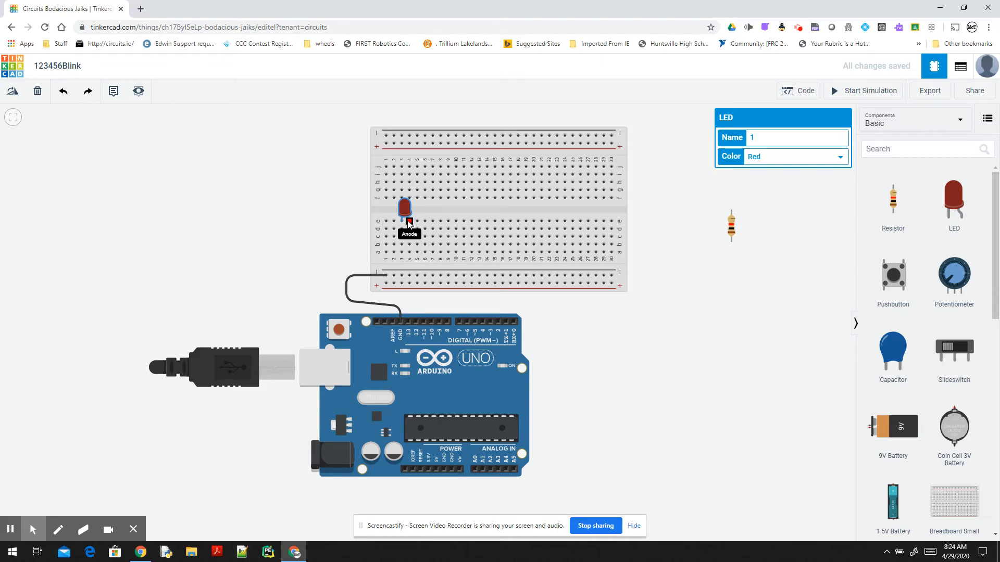
{"action": "left_click", "coordinate": [393, 275]}
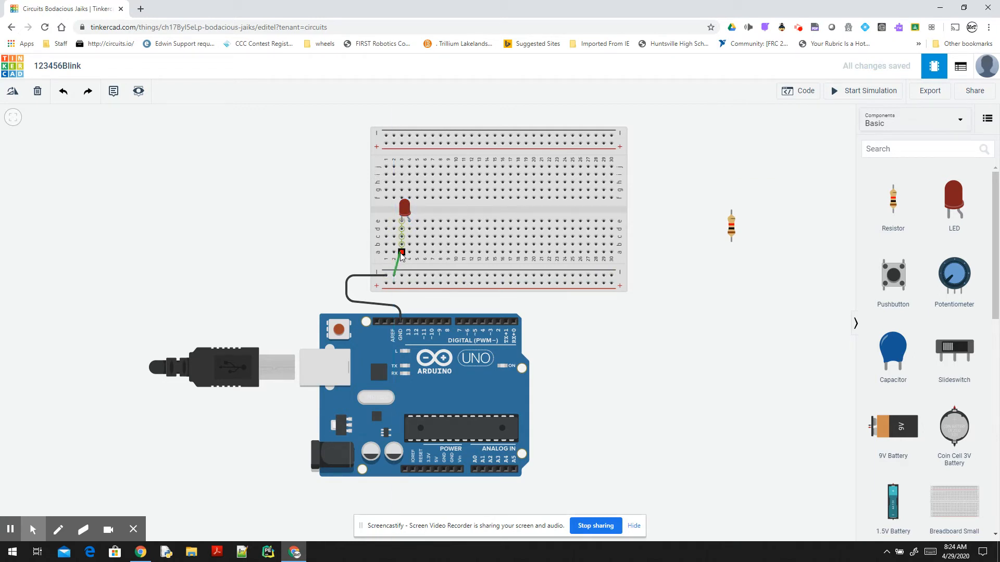
{"action": "left_click", "coordinate": [400, 252]}
{"action": "left_click", "coordinate": [786, 140]}
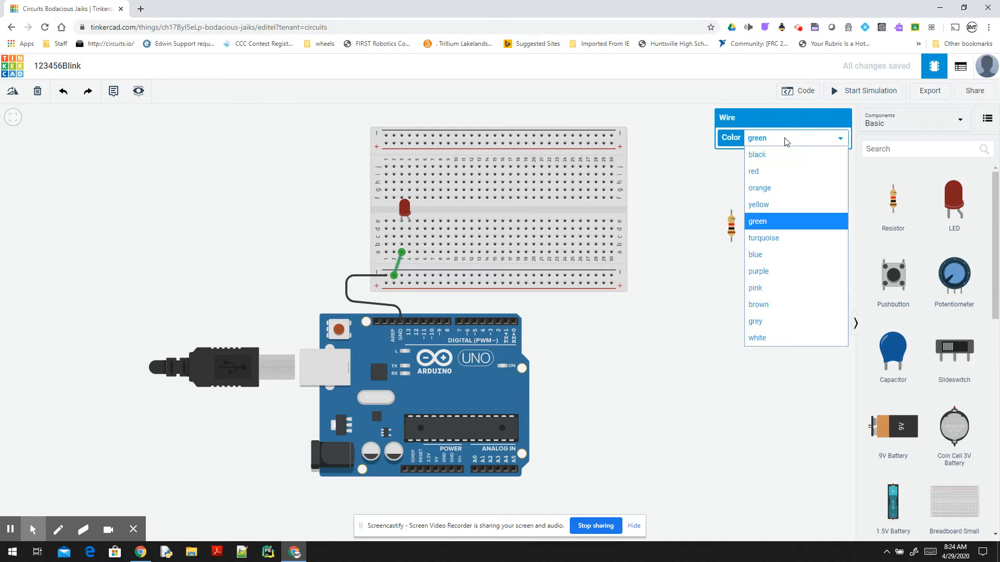
{"action": "left_click", "coordinate": [763, 155]}
{"action": "left_click_drag", "start_coordinate": [395, 277], "coordinate": [401, 276]}
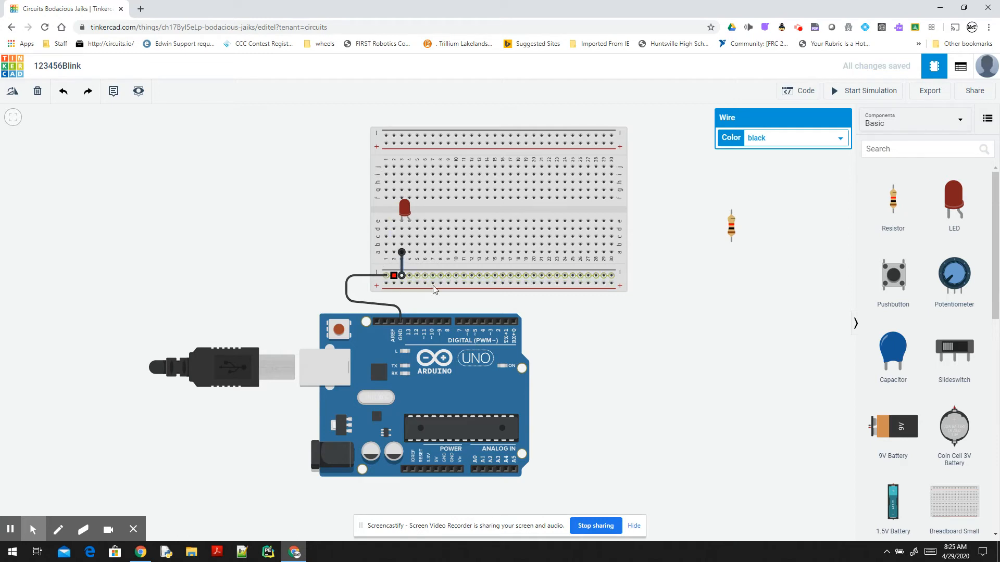
{"action": "left_click", "coordinate": [401, 253]}
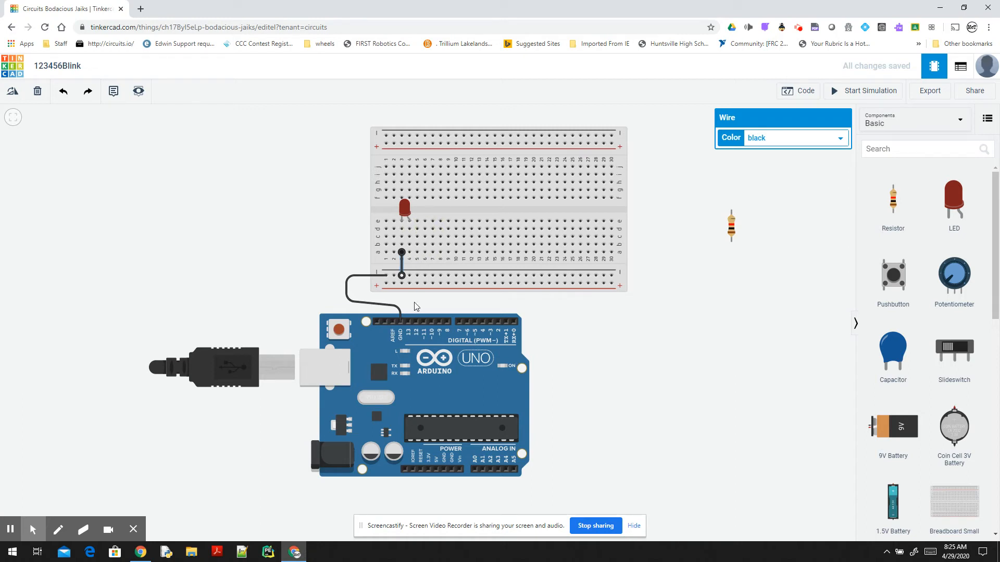
Set the resistor's resistance to 220 Ω
{"action": "left_click", "coordinate": [732, 228]}
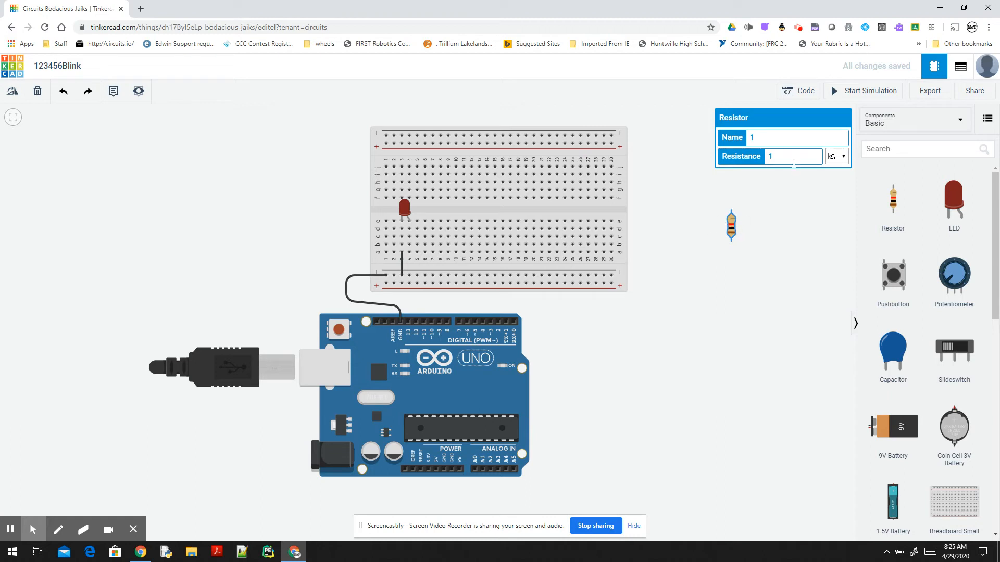
{"action": "left_click", "coordinate": [836, 157]}
{"action": "left_click", "coordinate": [835, 244]}
{"action": "double_click", "coordinate": [791, 155]}
{"action": "type", "text": "220"}
{"action": "left_click", "coordinate": [755, 213]}
Rotate the resistor to horizontal and place it in breadboard row c, spanning columns 4 to 8
{"action": "left_click", "coordinate": [734, 237]}
{"action": "left_click", "coordinate": [10, 92]}
{"action": "left_click", "coordinate": [10, 94]}
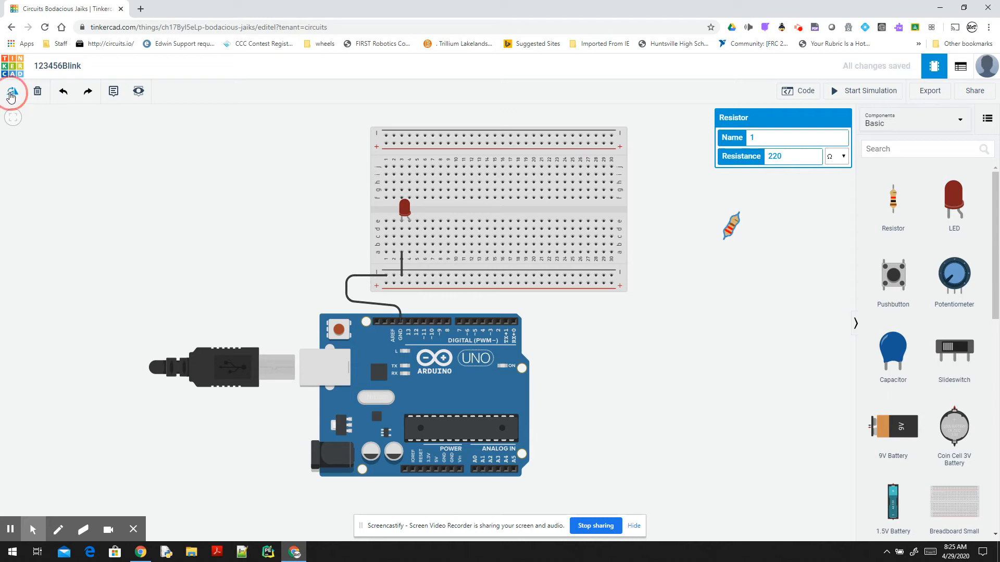
{"action": "left_click", "coordinate": [11, 96]}
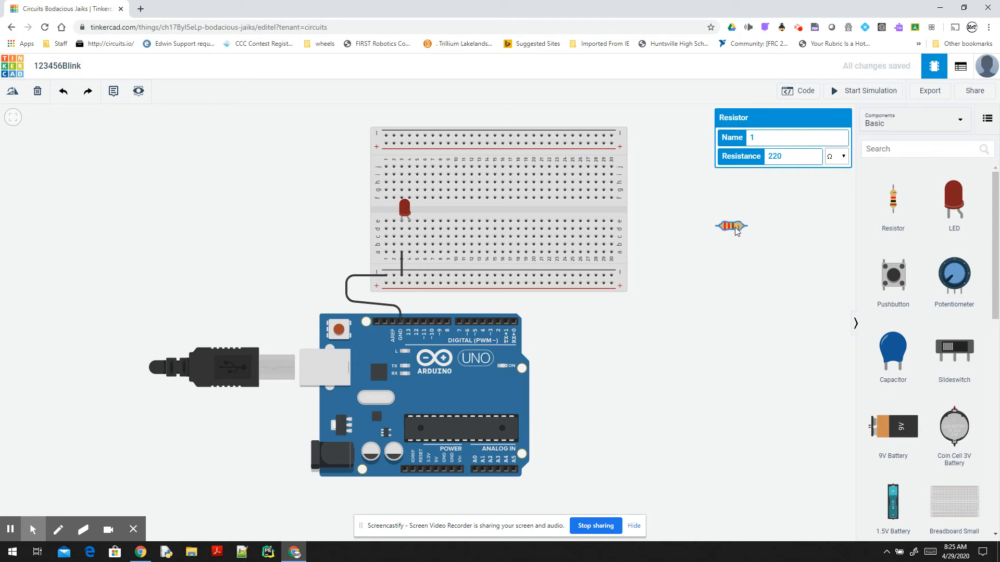
{"action": "left_click_drag", "start_coordinate": [735, 227], "coordinate": [431, 240]}
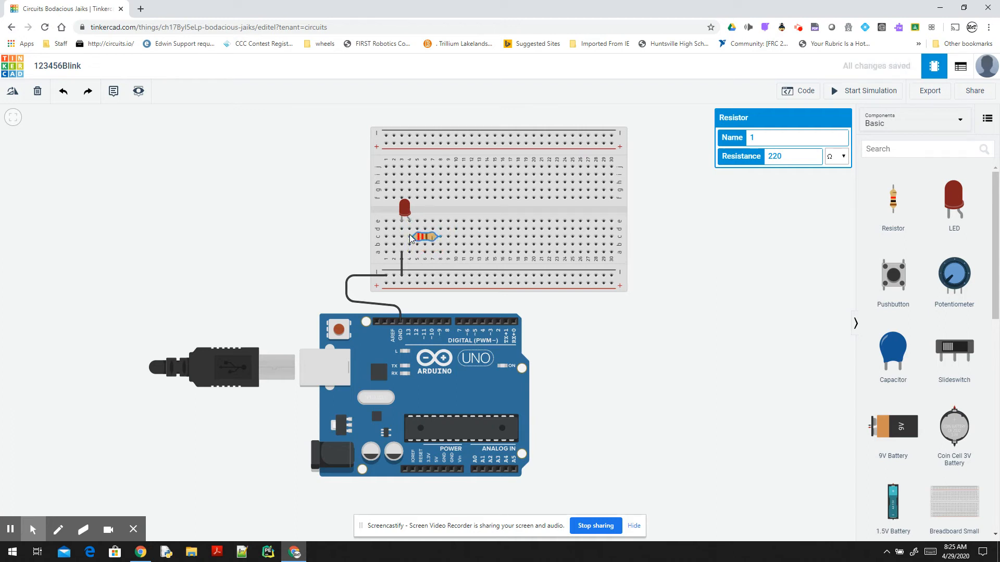
Wire breadboard hole b8 to Arduino pin 13, colour the wire red, and bend it into right-angled segments between the boards
{"action": "mouse_move", "coordinate": [444, 241]}
{"action": "left_mouse_down"}
{"action": "mouse_move", "coordinate": [412, 288]}
{"action": "mouse_move", "coordinate": [408, 322]}
{"action": "left_mouse_up"}
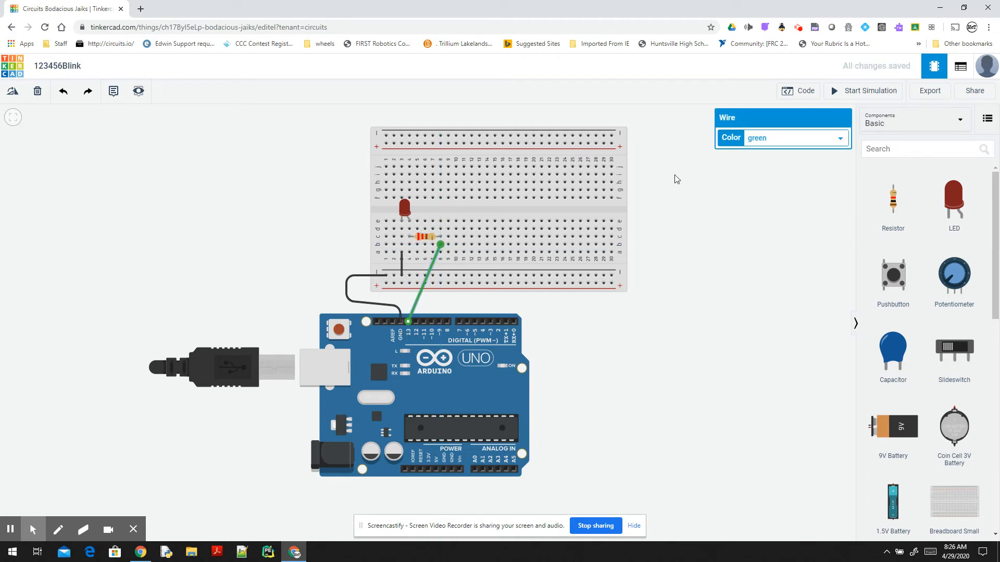
{"action": "left_click", "coordinate": [819, 138]}
{"action": "left_click", "coordinate": [756, 171]}
{"action": "left_click_drag", "start_coordinate": [425, 283], "coordinate": [405, 300]}
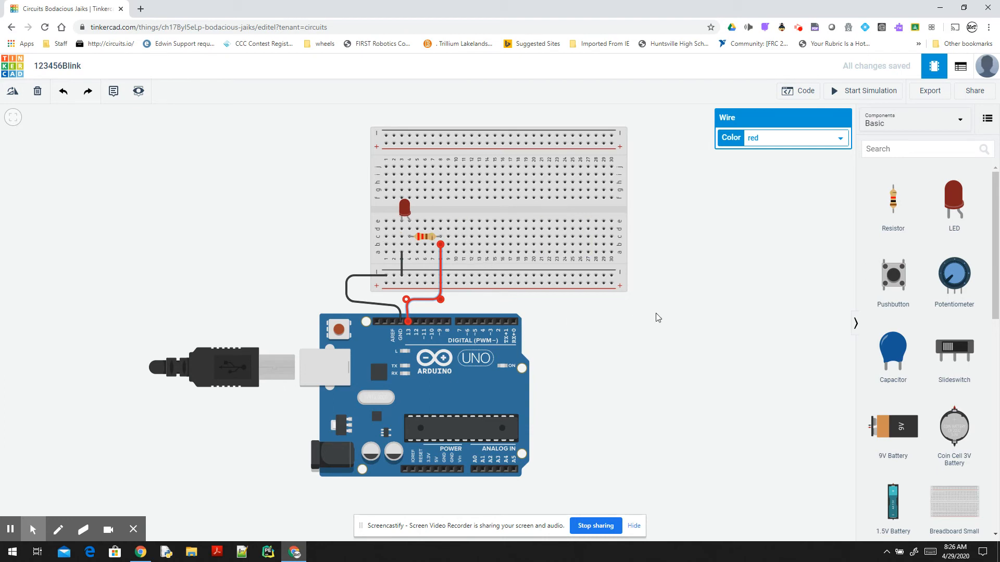
Open the Arduino's code editor and switch it to the Blocks + Text view
{"action": "left_click", "coordinate": [737, 178]}
{"action": "left_click", "coordinate": [789, 97]}
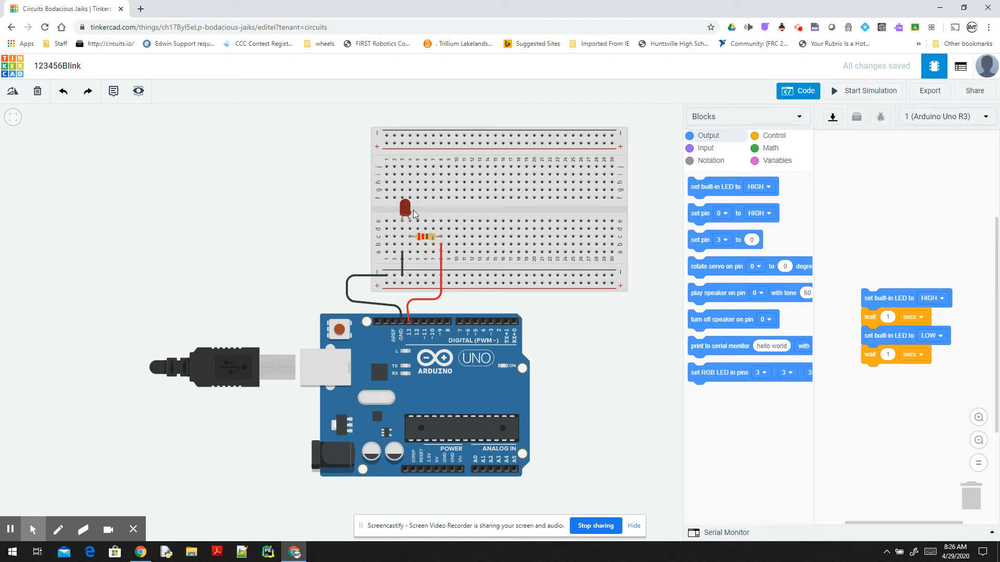
{"action": "left_click", "coordinate": [734, 116]}
{"action": "left_click", "coordinate": [722, 154]}
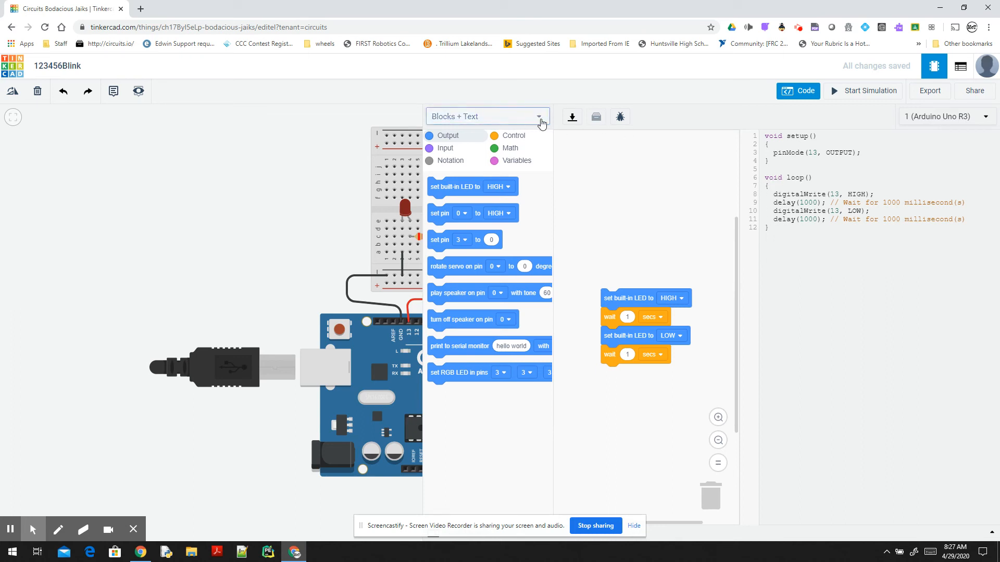
Hide the code editor and run the simulation to check the LED's blinking, stopping it after the check
{"action": "left_click", "coordinate": [802, 93]}
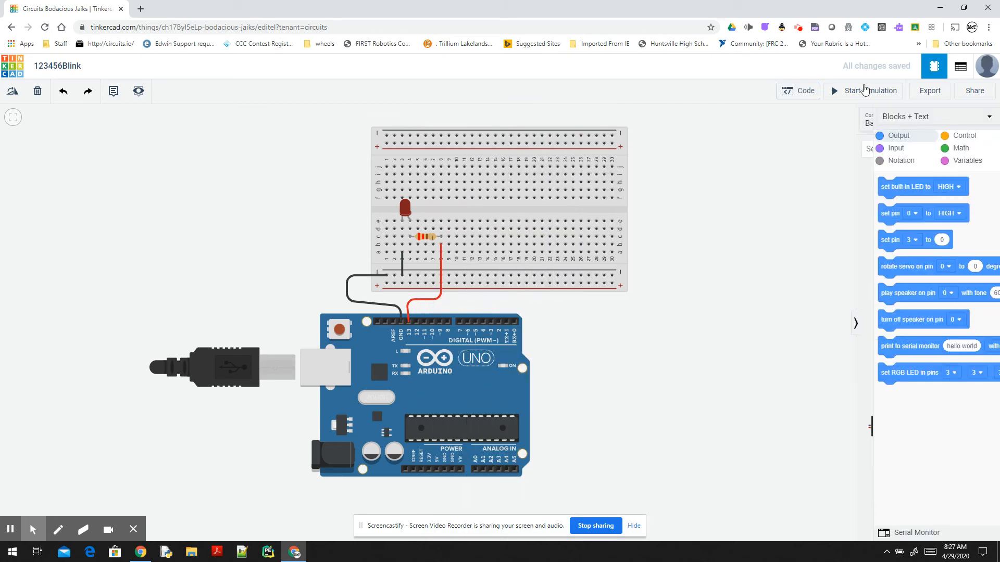
{"action": "left_click", "coordinate": [858, 93]}
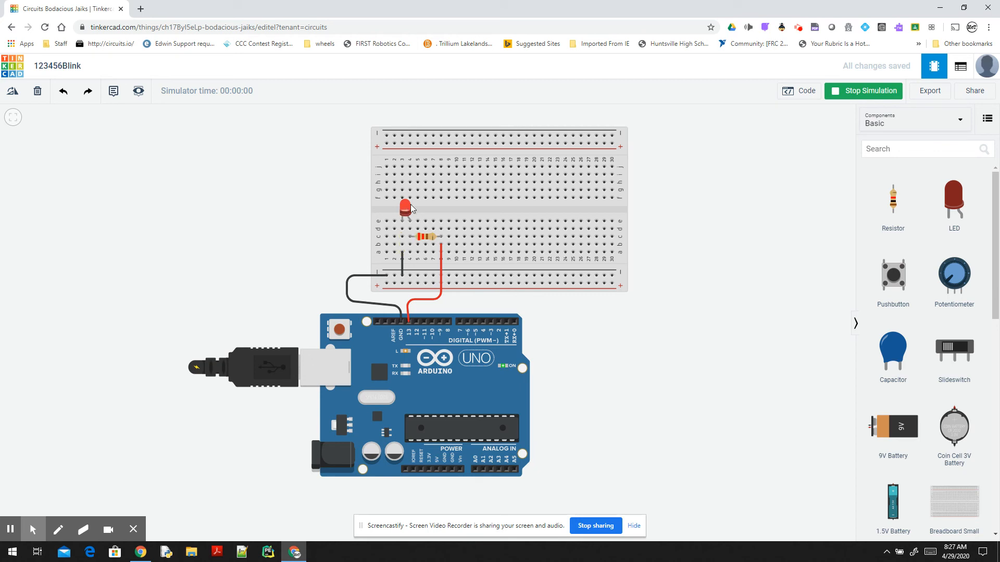
{"action": "left_click", "coordinate": [864, 93]}
Test the simulation with the resistor set to 220 kΩ, and return the resistance unit to Ω
{"action": "left_click", "coordinate": [426, 236]}
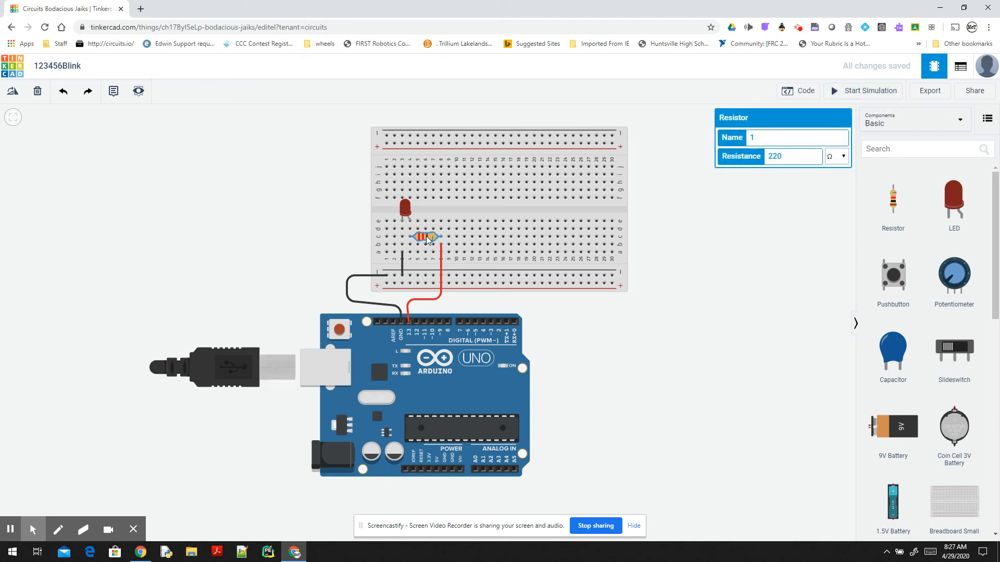
{"action": "left_click", "coordinate": [836, 157]}
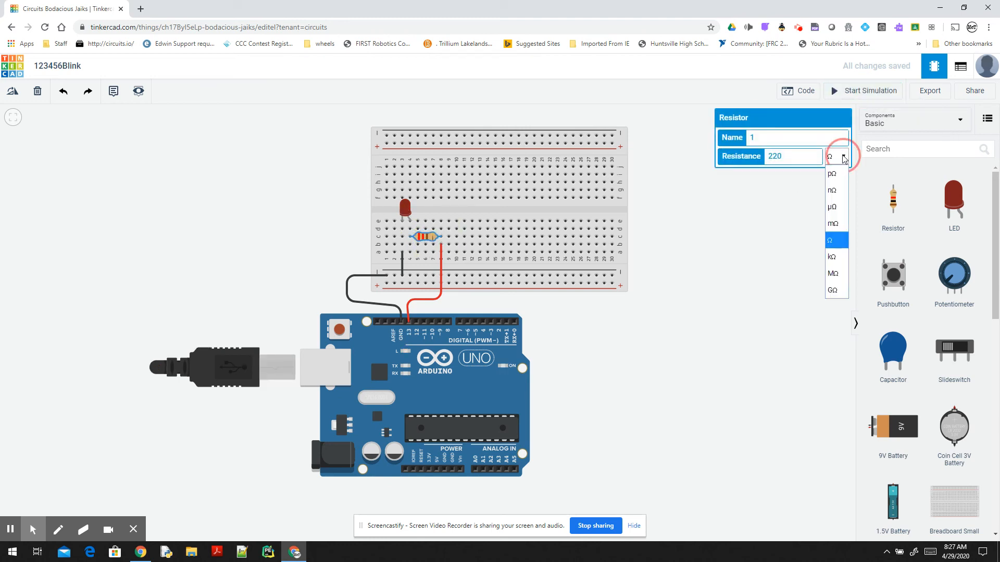
{"action": "left_click", "coordinate": [831, 257]}
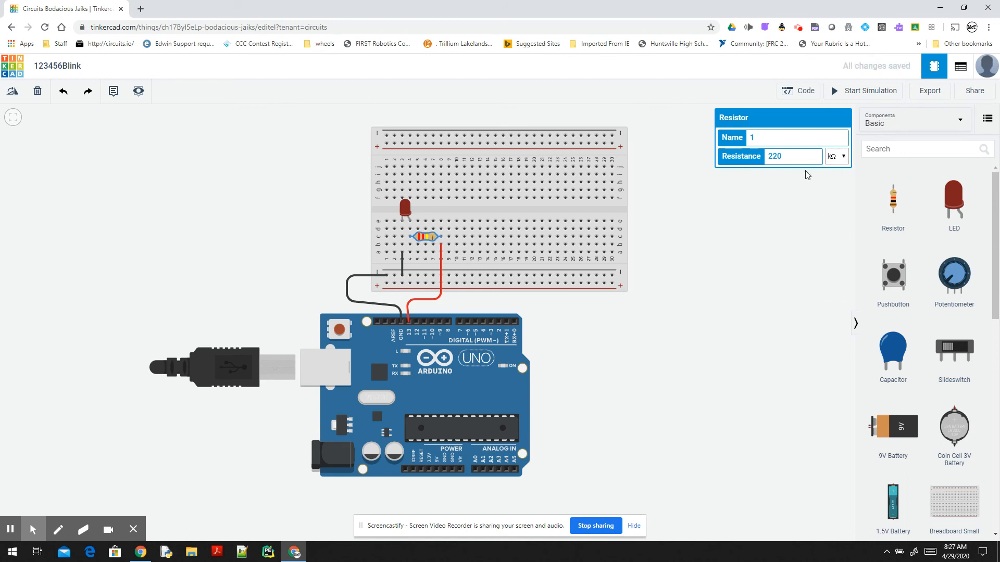
{"action": "left_click", "coordinate": [862, 91]}
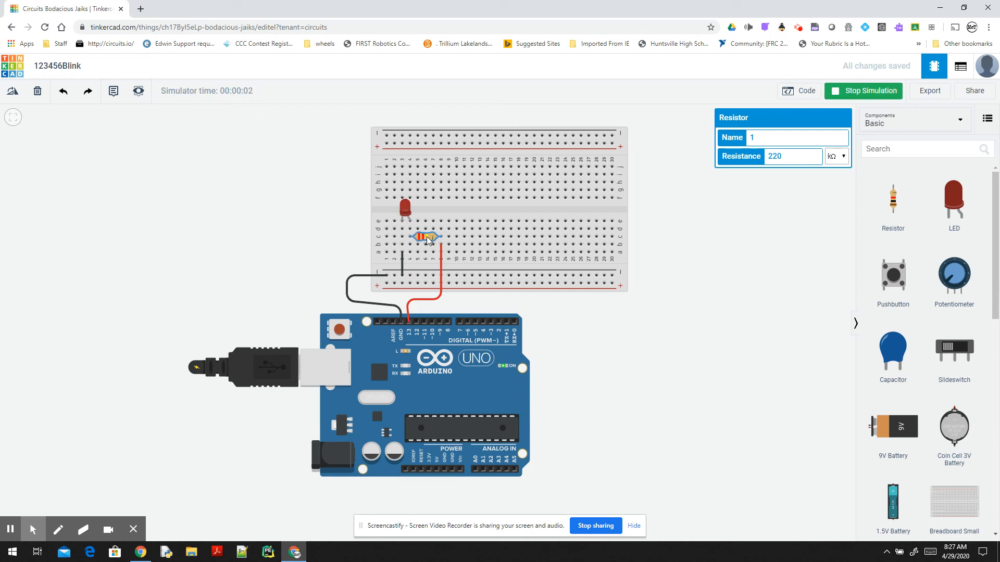
{"action": "left_click", "coordinate": [854, 93]}
{"action": "left_click", "coordinate": [834, 154]}
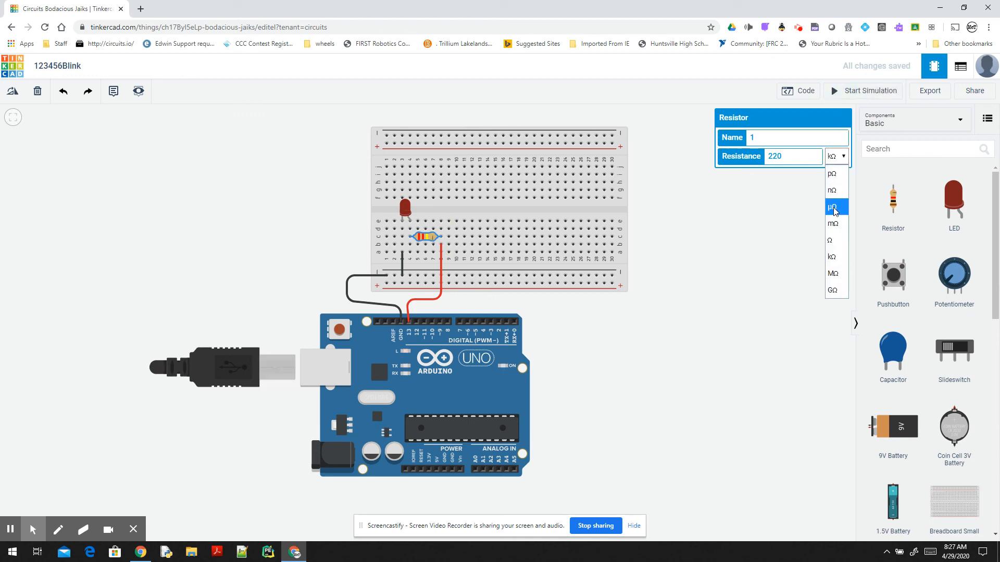
{"action": "left_click", "coordinate": [839, 243]}
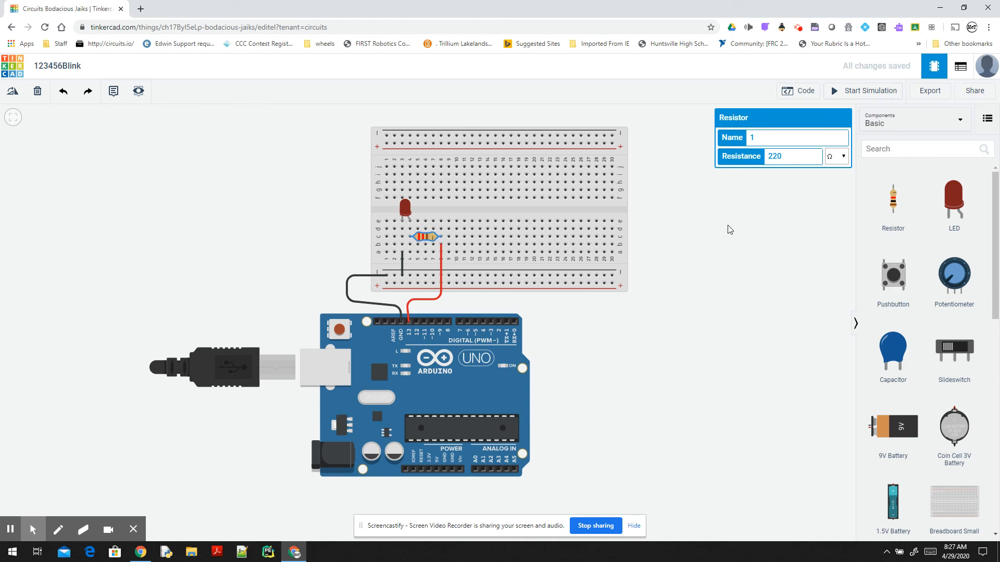
Test the simulation with the LED shifted one breadboard column right, and return the LED to columns 3 and 4
{"action": "left_click", "coordinate": [405, 208]}
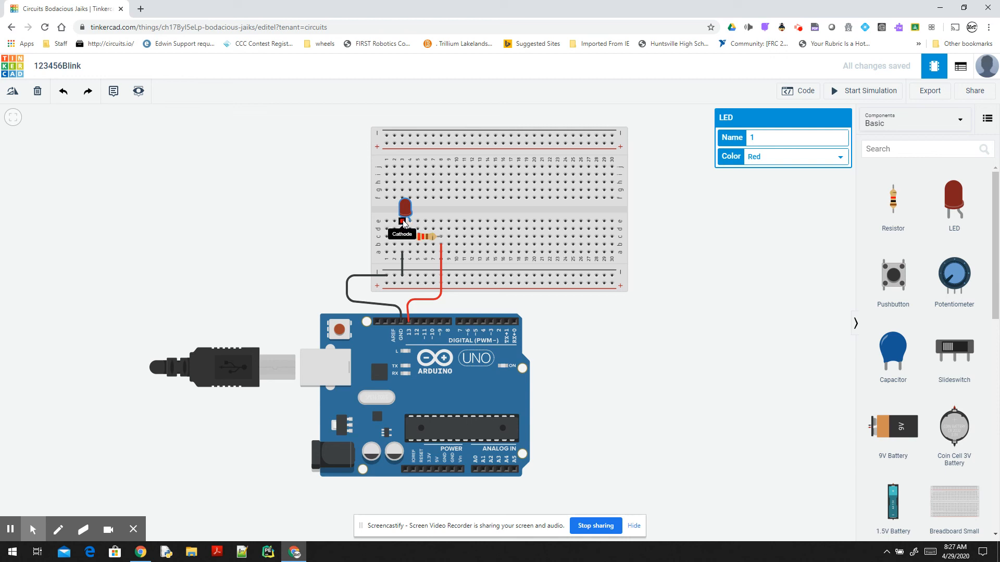
{"action": "left_click", "coordinate": [427, 235]}
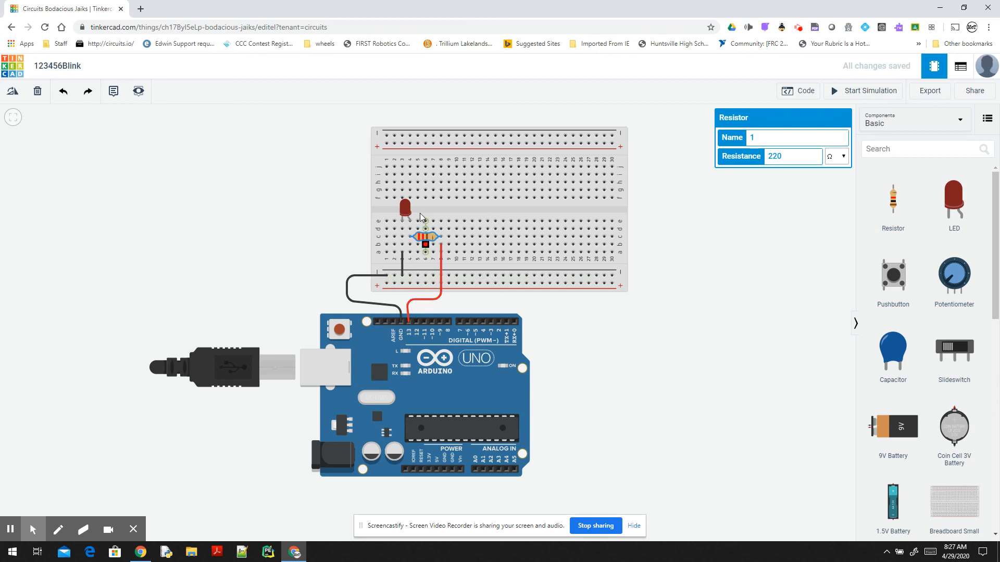
{"action": "left_click_drag", "start_coordinate": [405, 211], "coordinate": [413, 211]}
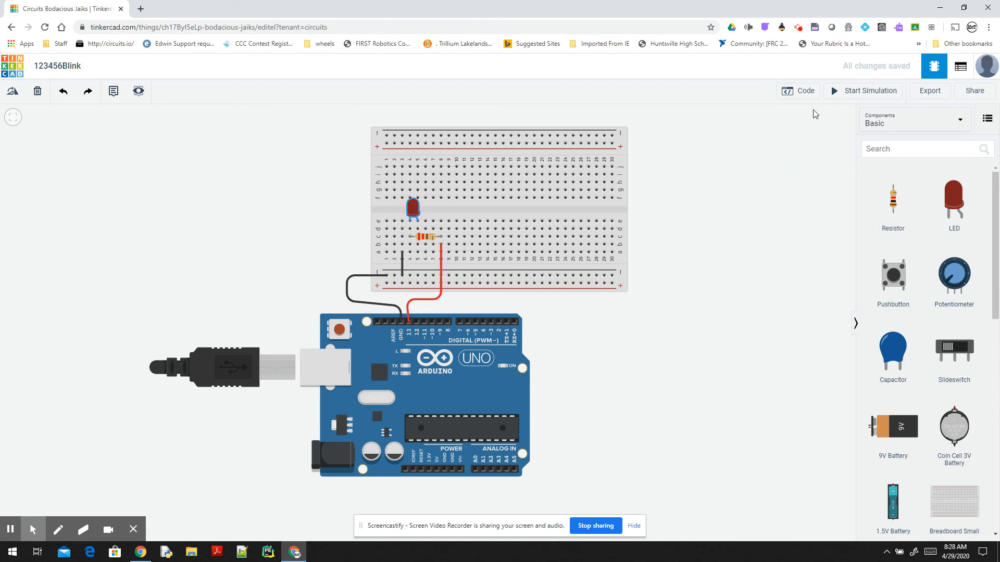
{"action": "left_click", "coordinate": [849, 90]}
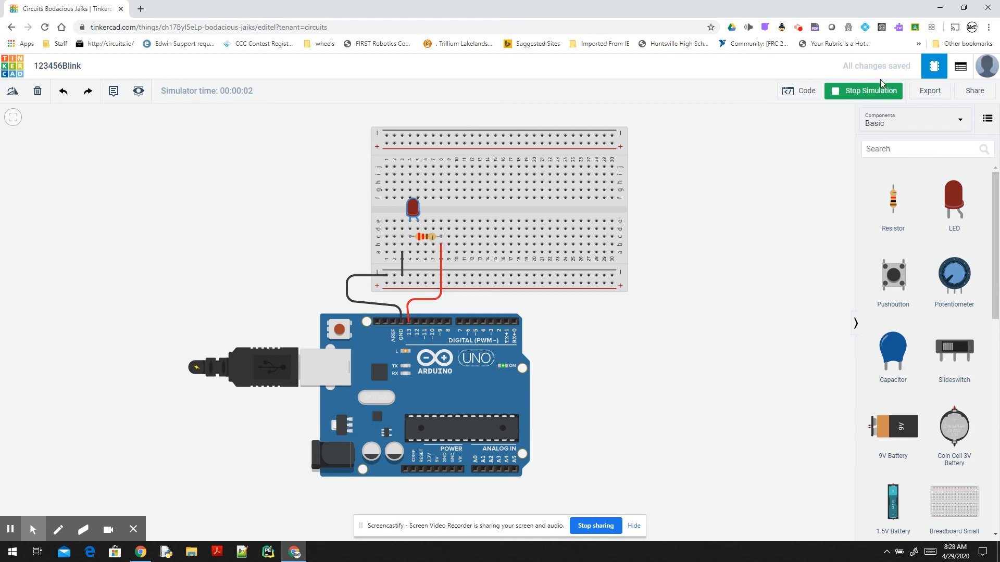
{"action": "left_click", "coordinate": [867, 90]}
{"action": "left_click_drag", "start_coordinate": [413, 208], "coordinate": [406, 208]}
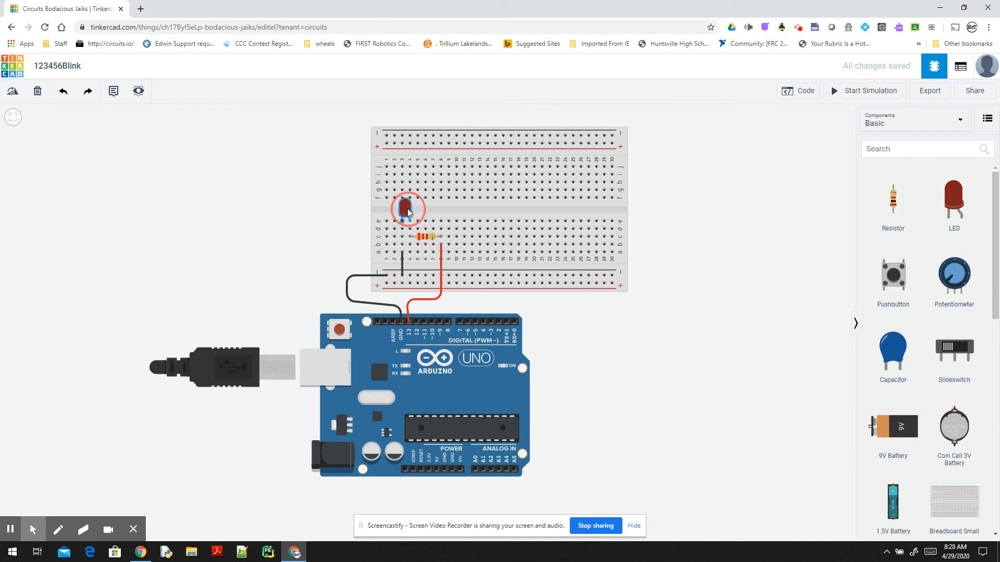
Move the breadboard down against the Arduino, and briefly view the blink program's code before selecting the resistor
{"action": "left_click", "coordinate": [572, 230]}
{"action": "left_click", "coordinate": [797, 92]}
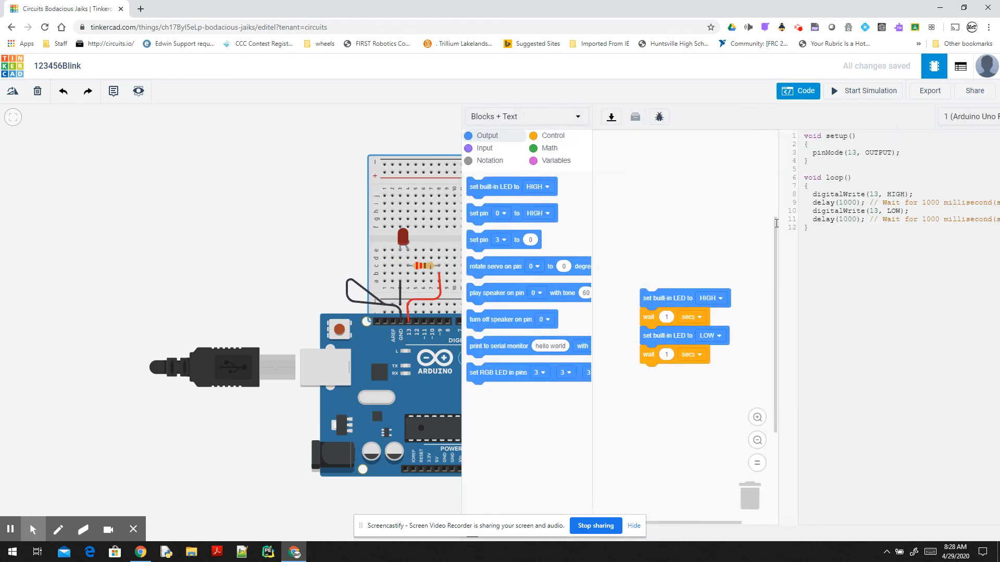
{"action": "left_click", "coordinate": [799, 92]}
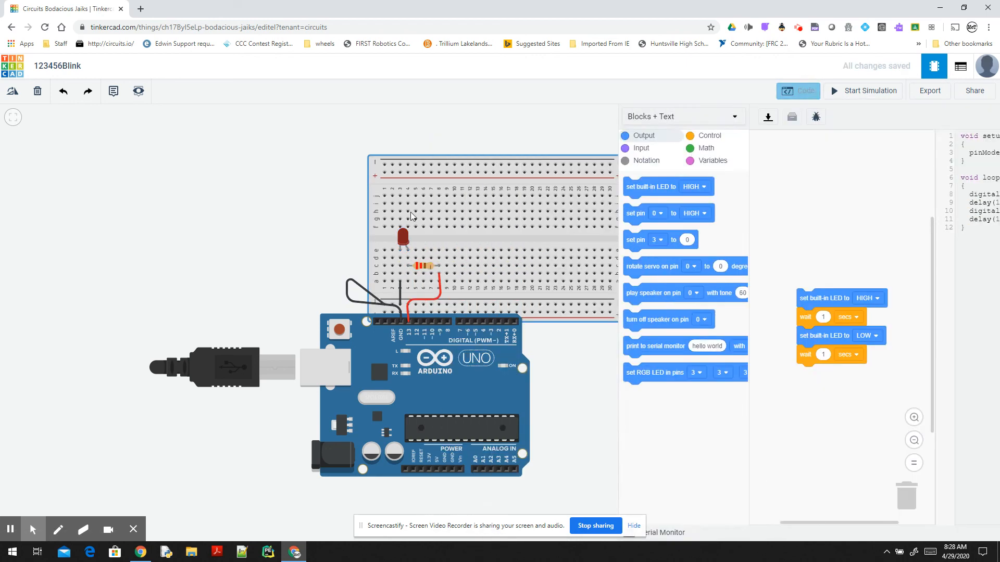
{"action": "left_click", "coordinate": [425, 268]}
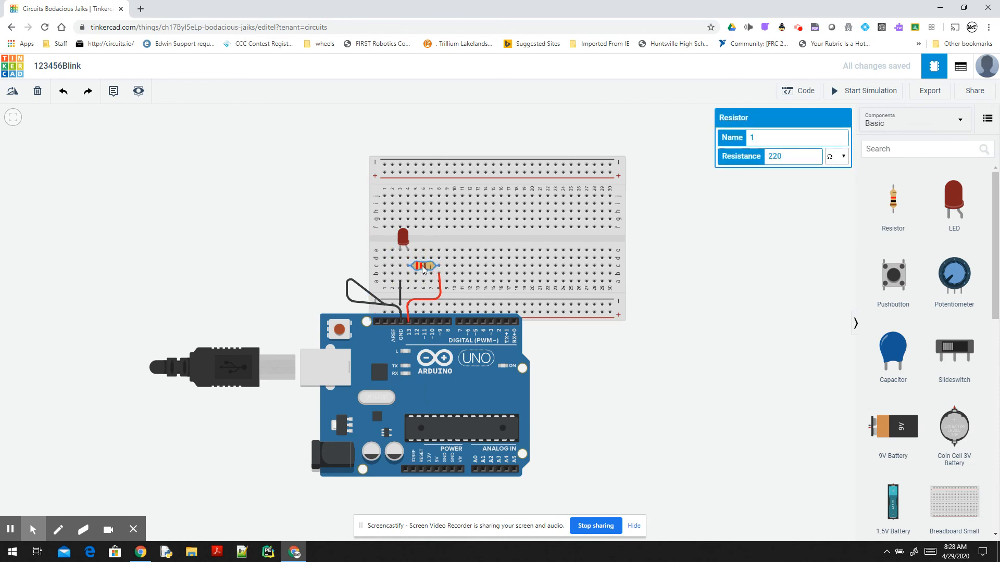